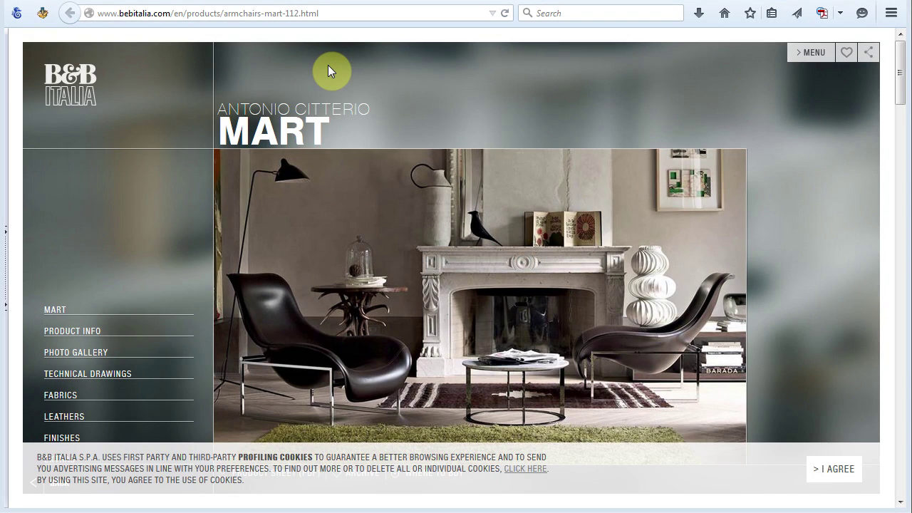
Select the full product page URL, then tick SELECT under the MPG technical drawing
drag(319, 13, 75, 22)
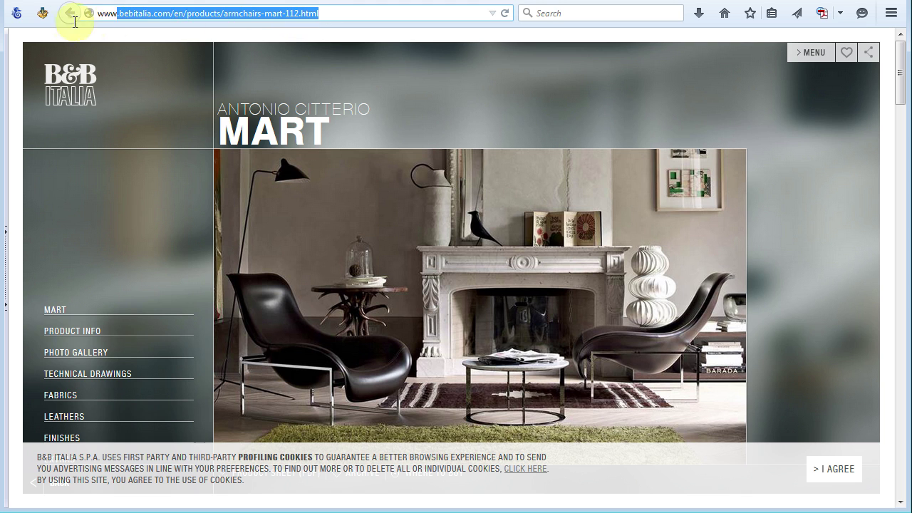
triple_click(342, 13)
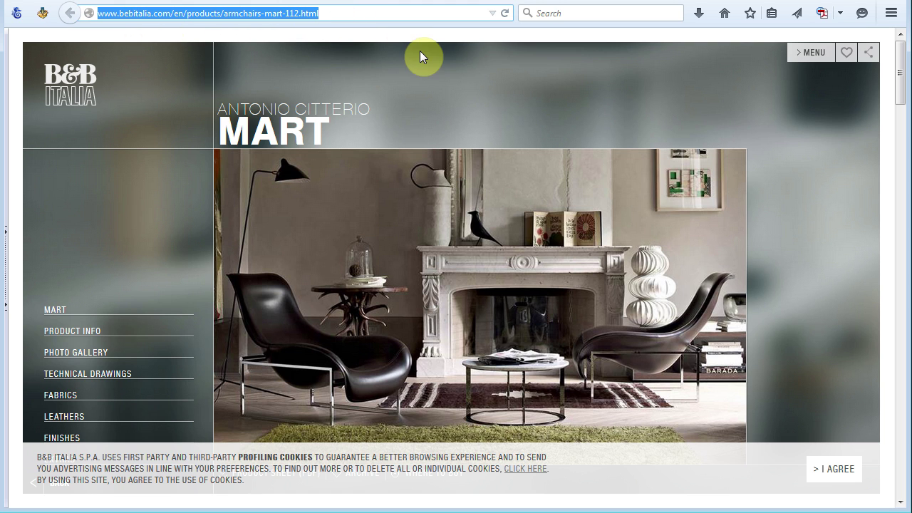
drag(898, 95, 894, 275)
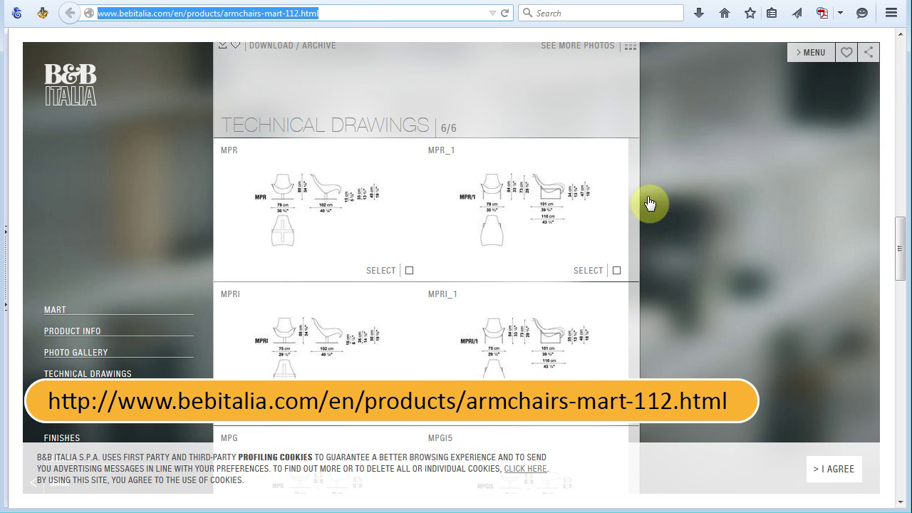
scroll(697, 260, down, 1)
scroll(696, 260, down, 5)
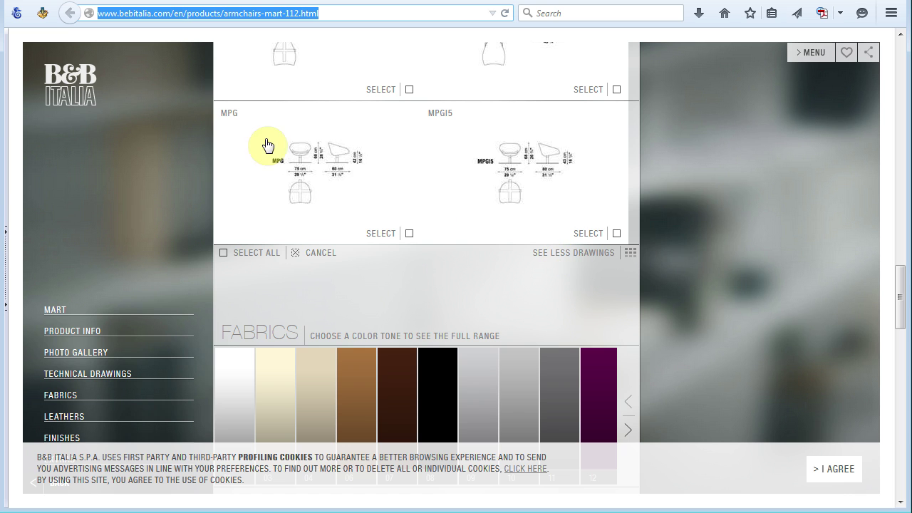
click(409, 235)
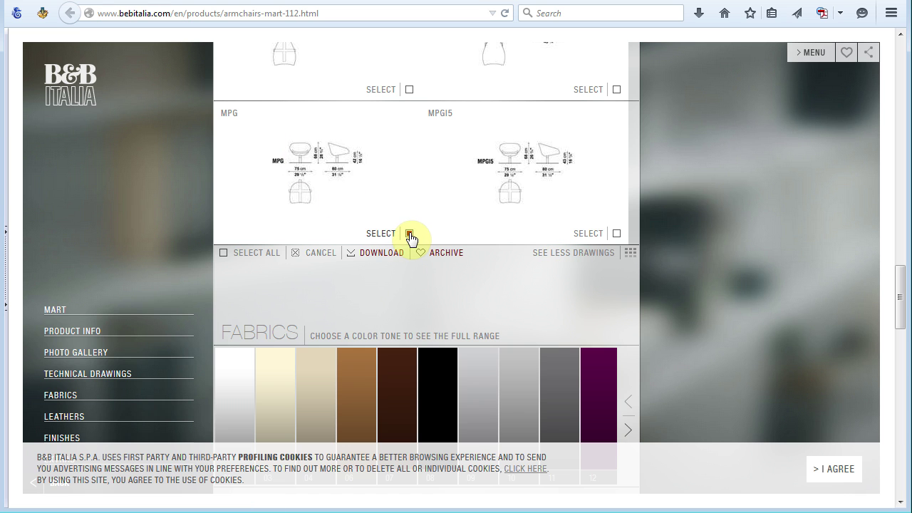
Download the MPG drawing as a 2D-JPG zip file
click(376, 254)
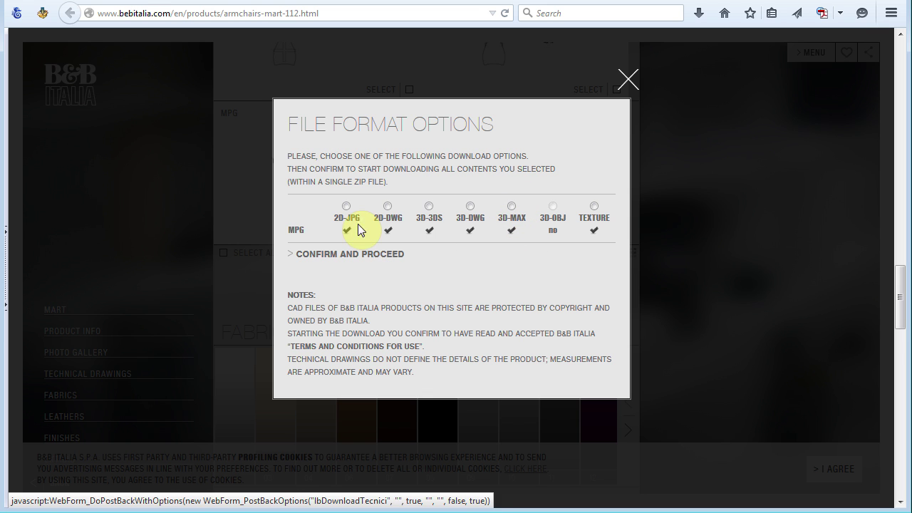
click(347, 207)
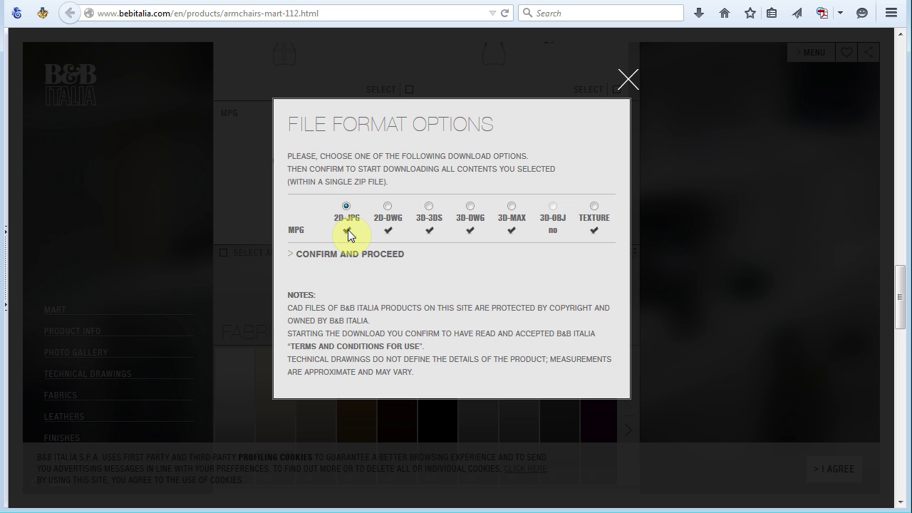
click(345, 256)
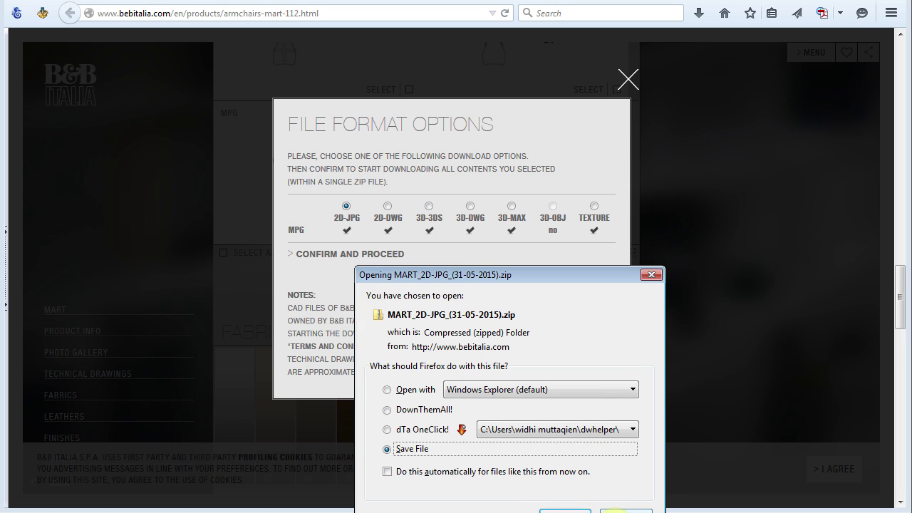
click(625, 511)
Download the MART texture zip file and close the format options
click(594, 206)
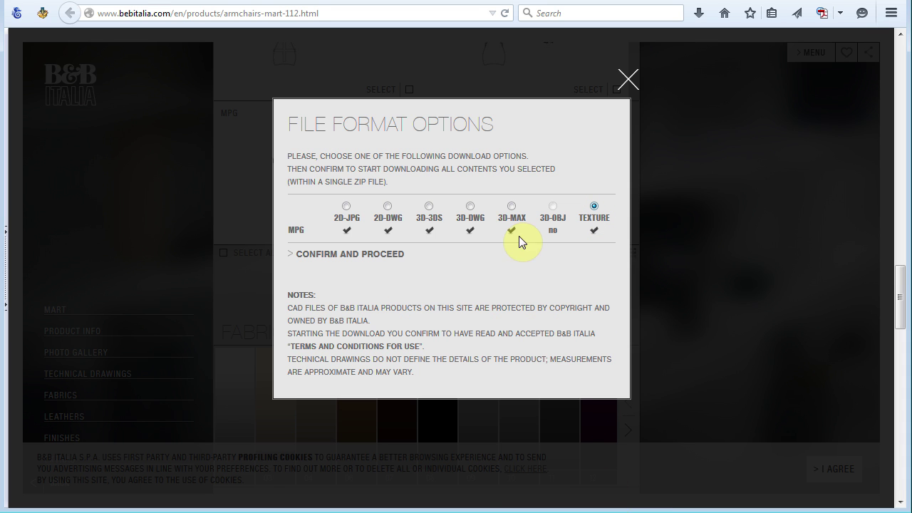
click(356, 254)
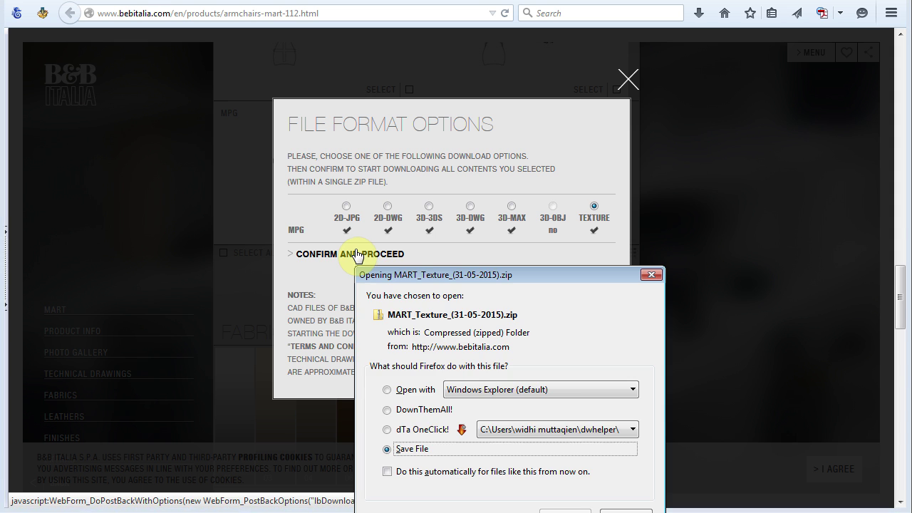
click(570, 510)
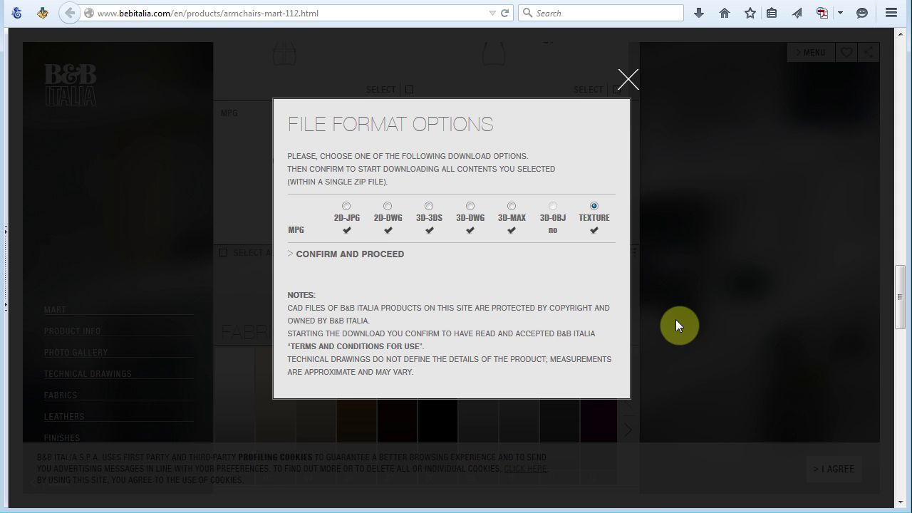
click(628, 80)
Show more MART gallery photos and view the enlarged two-chair-views photo
scroll(683, 243, up, 7)
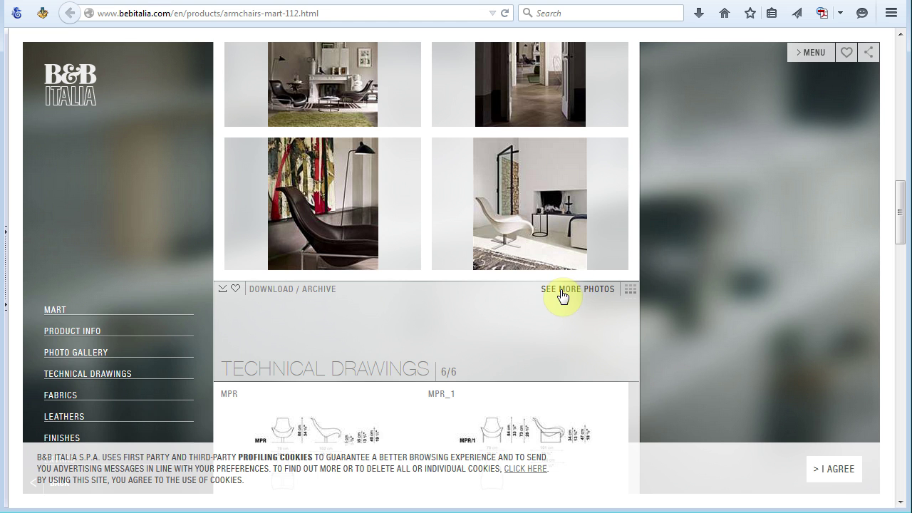
click(566, 288)
scroll(693, 305, down, 1)
scroll(692, 305, down, 2)
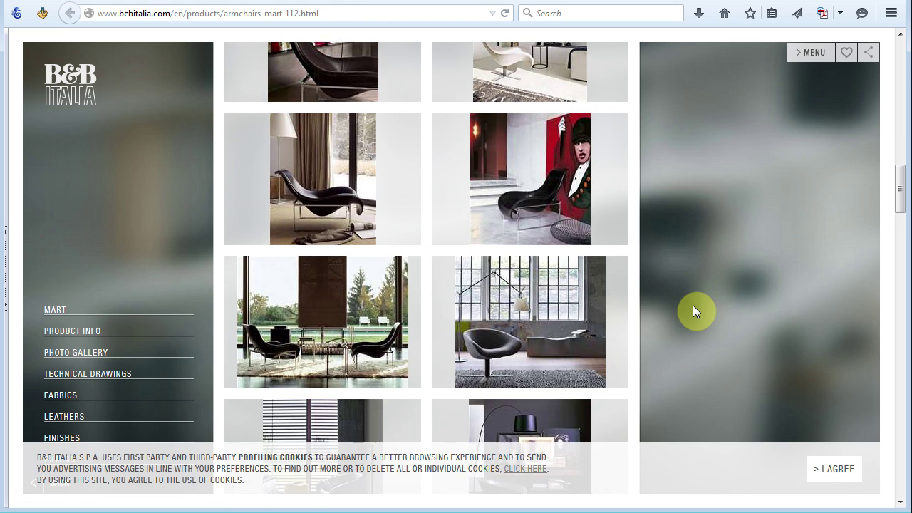
scroll(692, 305, down, 2)
scroll(693, 304, down, 2)
scroll(697, 310, down, 2)
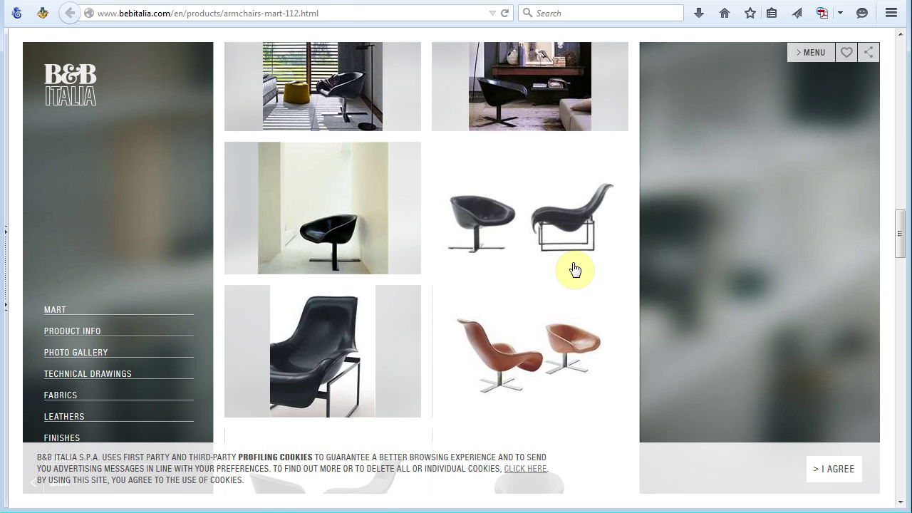
click(521, 225)
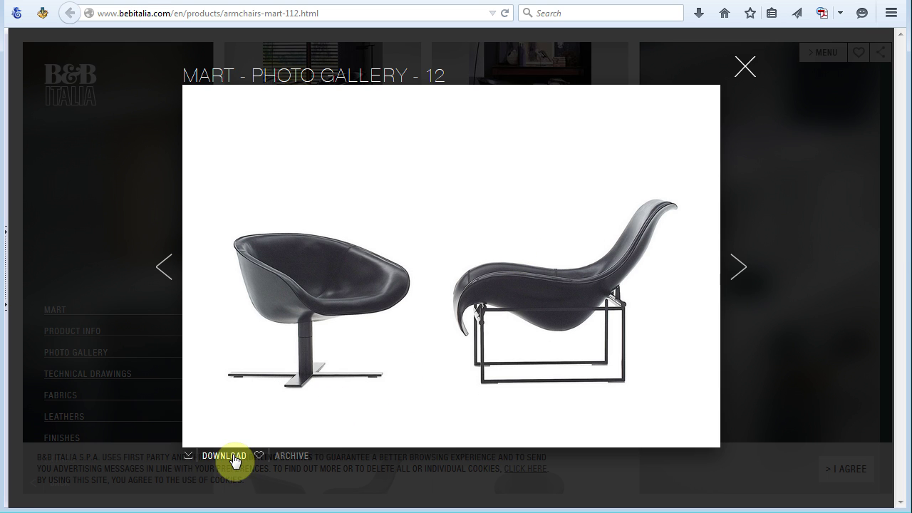
click(748, 72)
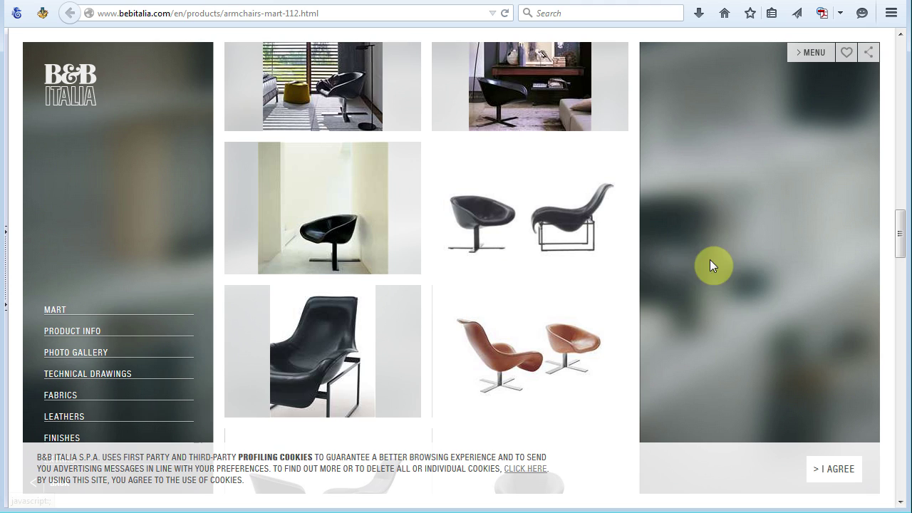
Expand the Alfa leather colour range and view the Leather Alfa 331 details
scroll(696, 291, down, 4)
scroll(695, 291, down, 5)
scroll(695, 291, down, 5)
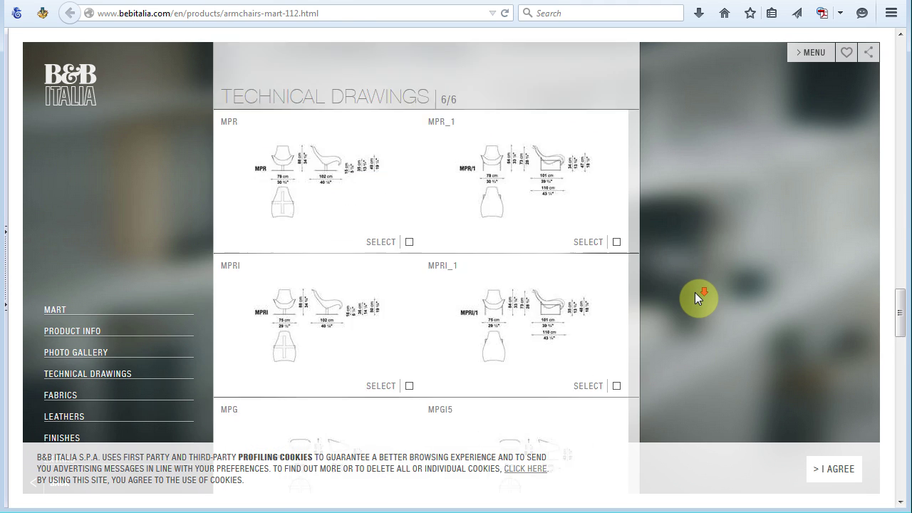
scroll(694, 292, down, 8)
scroll(694, 294, down, 3)
scroll(694, 293, down, 2)
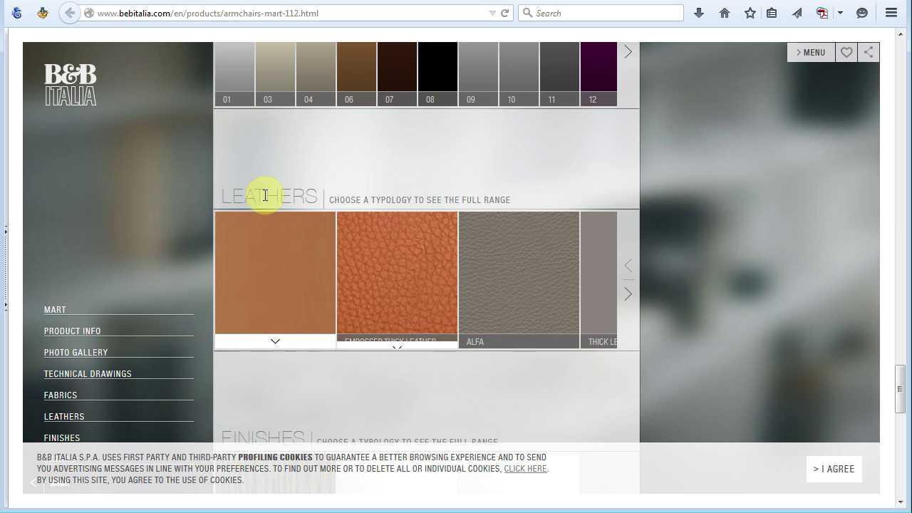
click(511, 272)
scroll(668, 338, down, 3)
scroll(668, 338, down, 5)
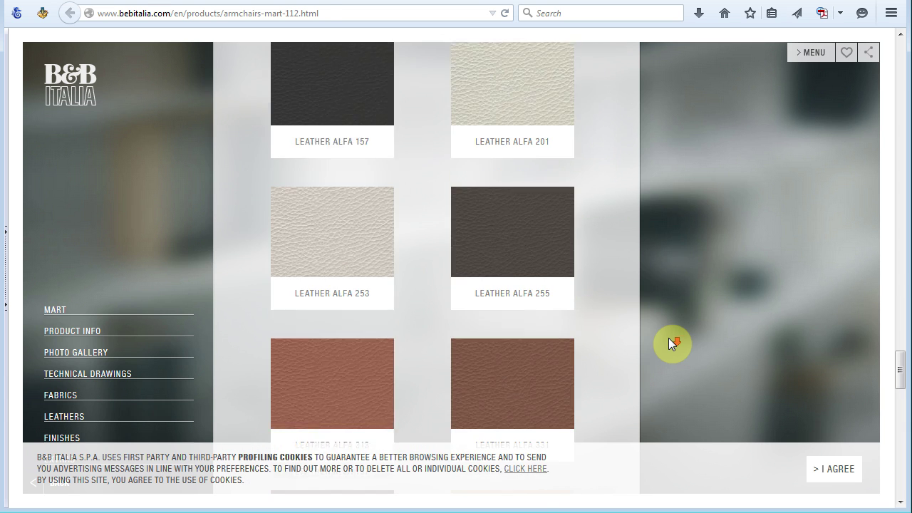
scroll(668, 338, down, 5)
click(519, 218)
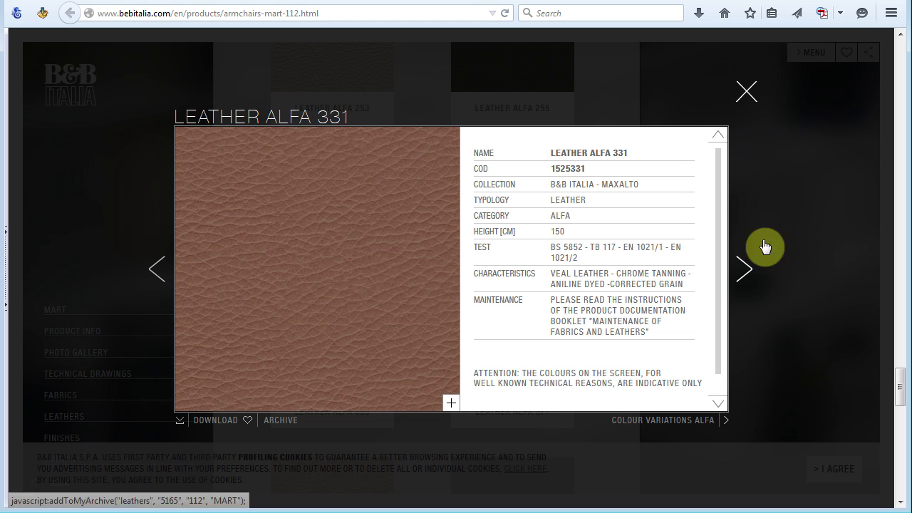
click(748, 92)
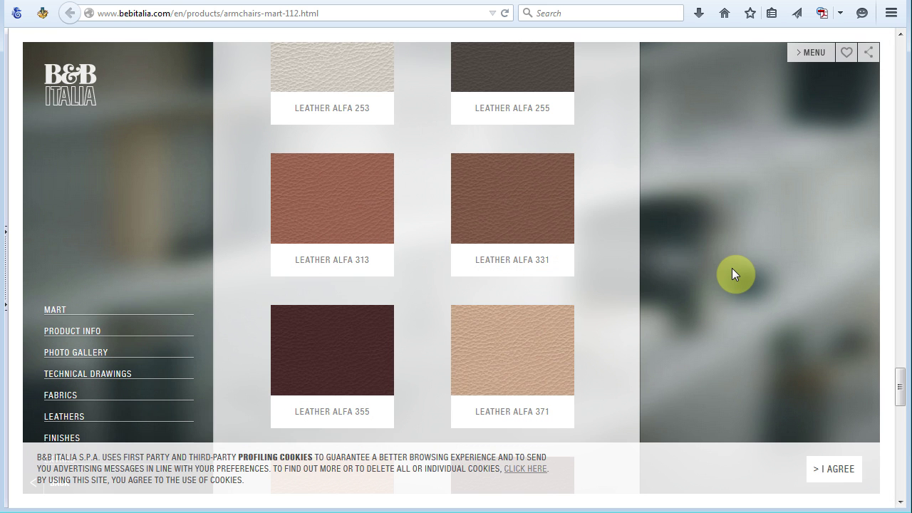
Scroll back up to the Mart Product Info section
scroll(701, 311, up, 3)
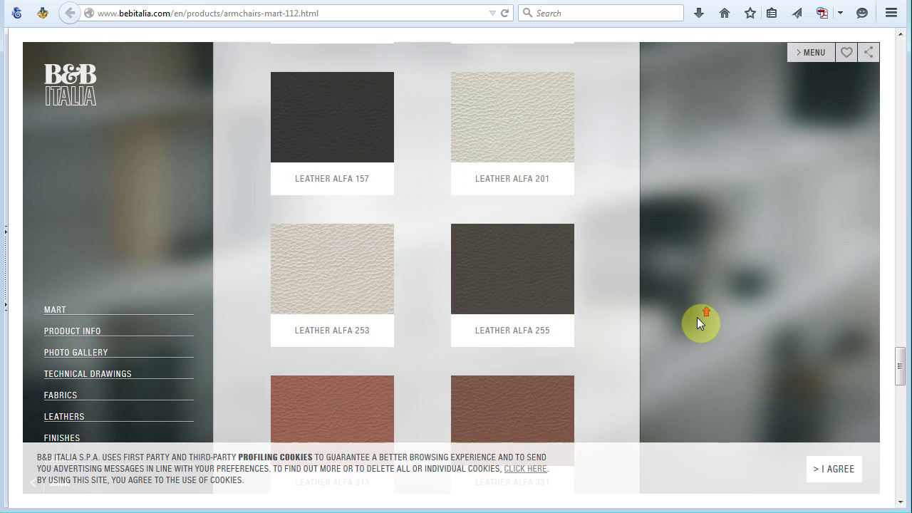
scroll(697, 318, up, 5)
scroll(697, 319, up, 5)
scroll(697, 319, up, 5)
scroll(697, 319, up, 5)
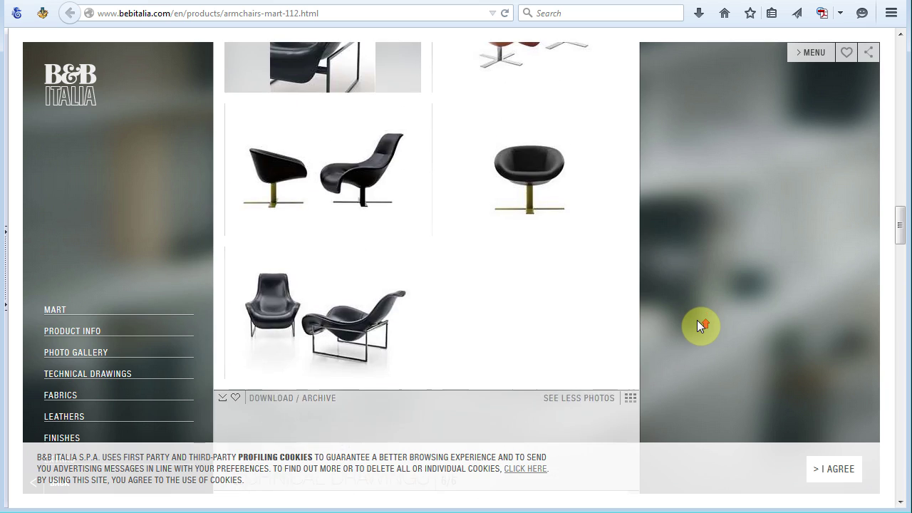
scroll(697, 320, up, 5)
scroll(696, 321, up, 5)
scroll(696, 321, up, 5)
scroll(696, 322, down, 5)
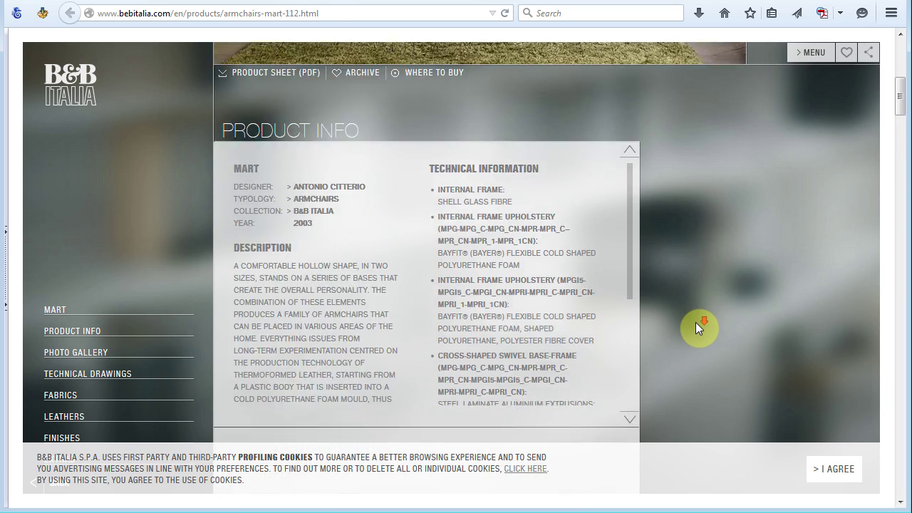
scroll(695, 322, down, 5)
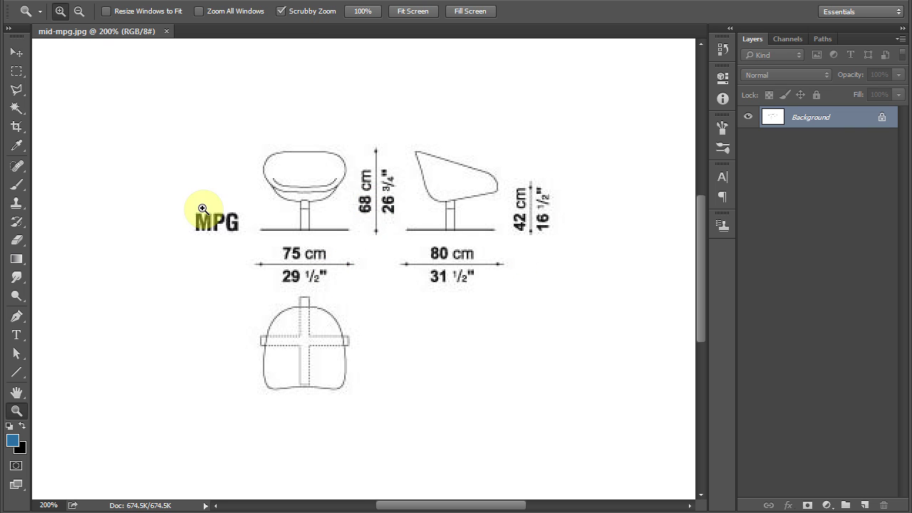
Erase the MPG label and the 68, 75, 80 and 42 cm dimensions with a white fill
click(16, 71)
drag(168, 199, 254, 259)
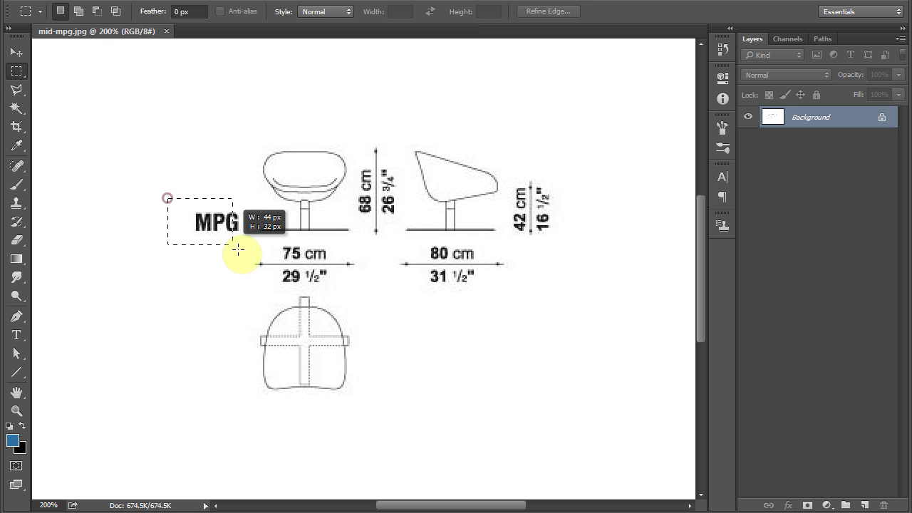
drag(355, 124, 399, 288)
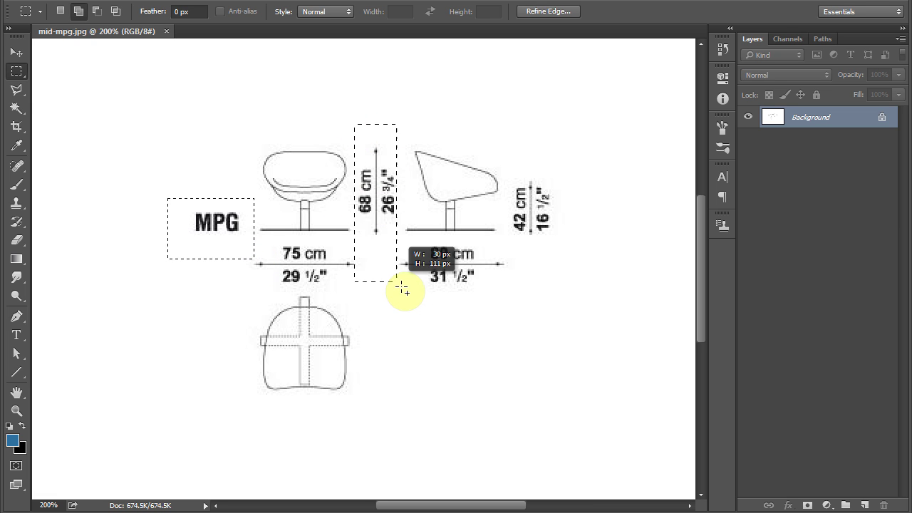
drag(223, 243, 382, 288)
drag(399, 242, 558, 295)
drag(562, 139, 509, 284)
key(d)
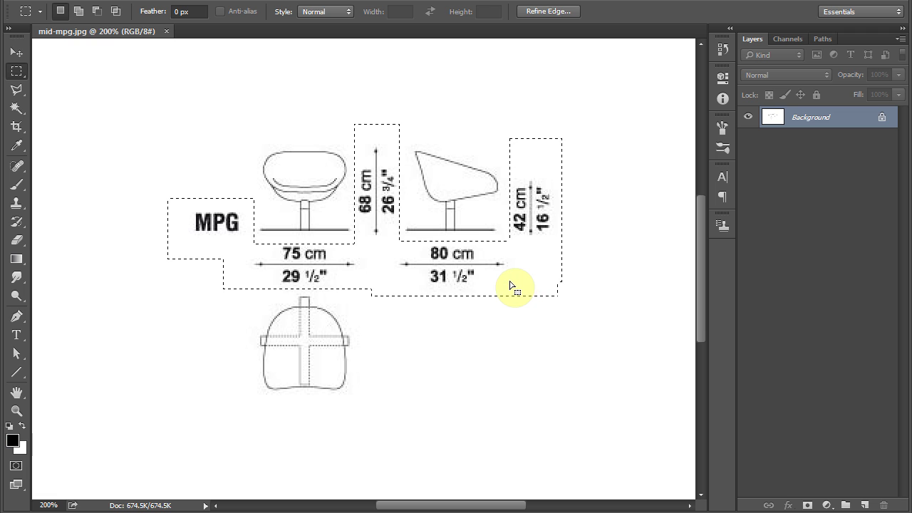
key(BackSpace)
key(ctrl+d)
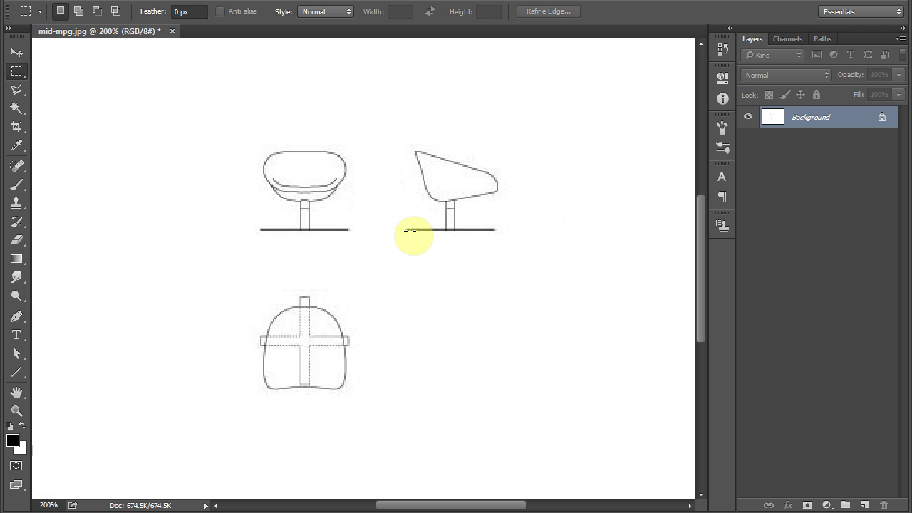
Place a centred square selection around the front chair view
drag(235, 131, 378, 265)
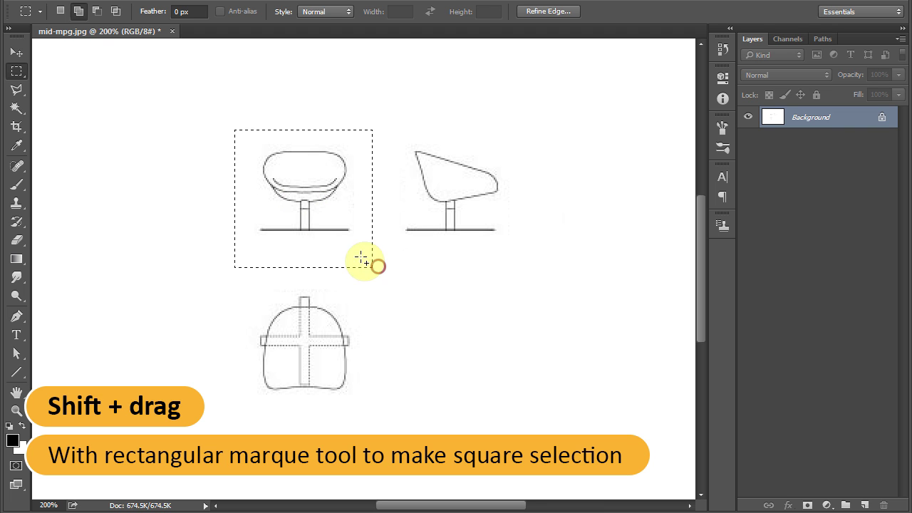
drag(325, 223, 325, 215)
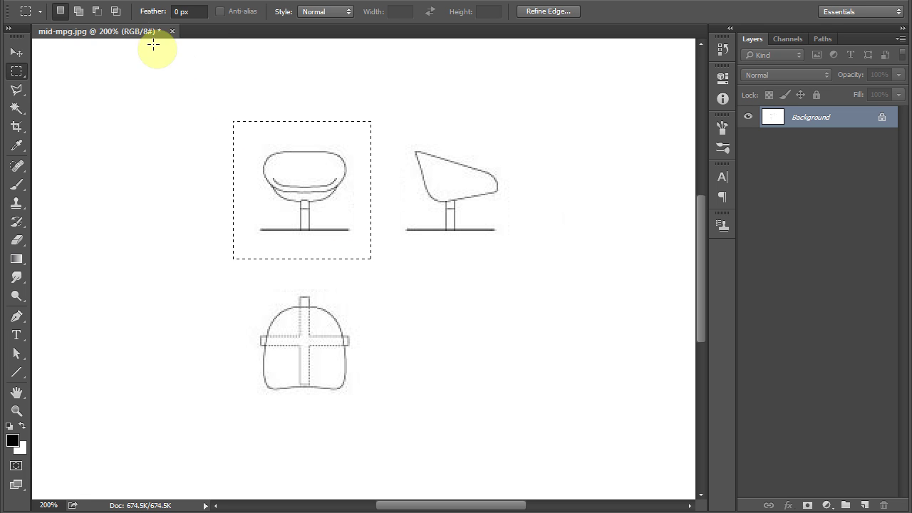
click(30, 1)
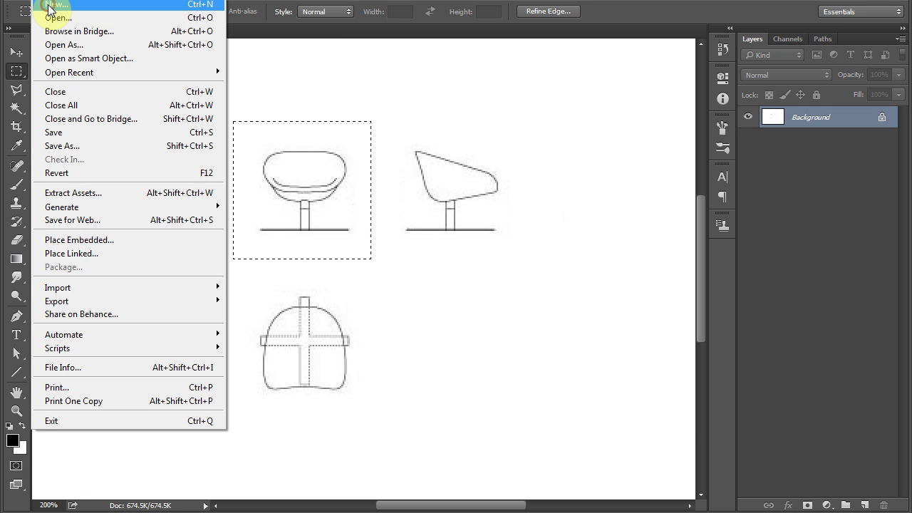
Create a new Clipboard-preset document and paste the front chair view into it
click(52, 6)
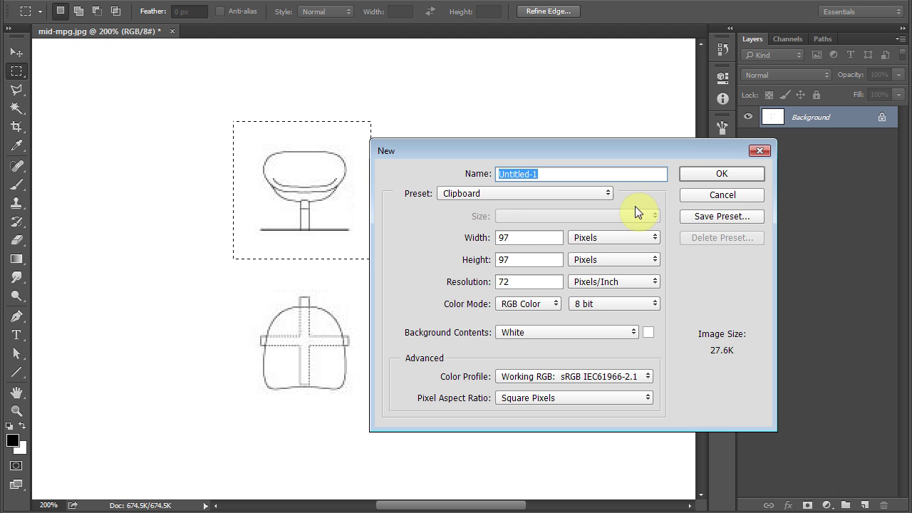
click(708, 176)
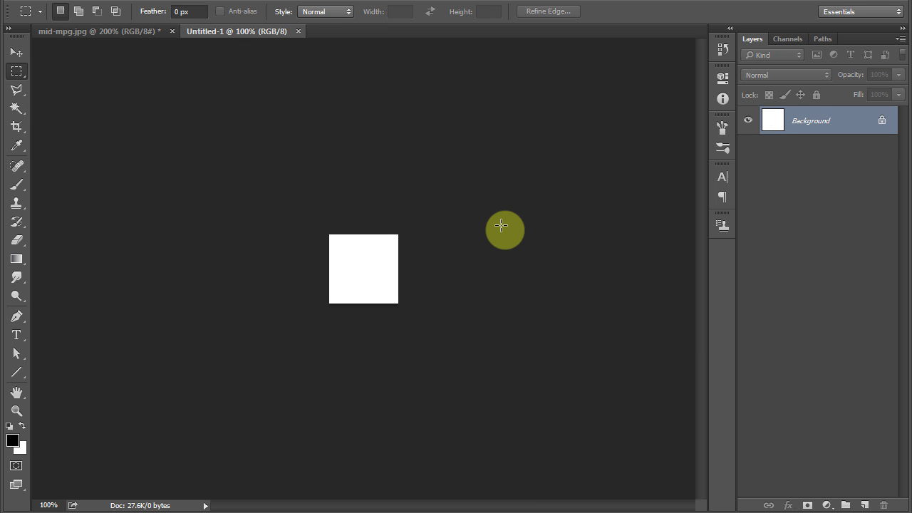
key(ctrl+v)
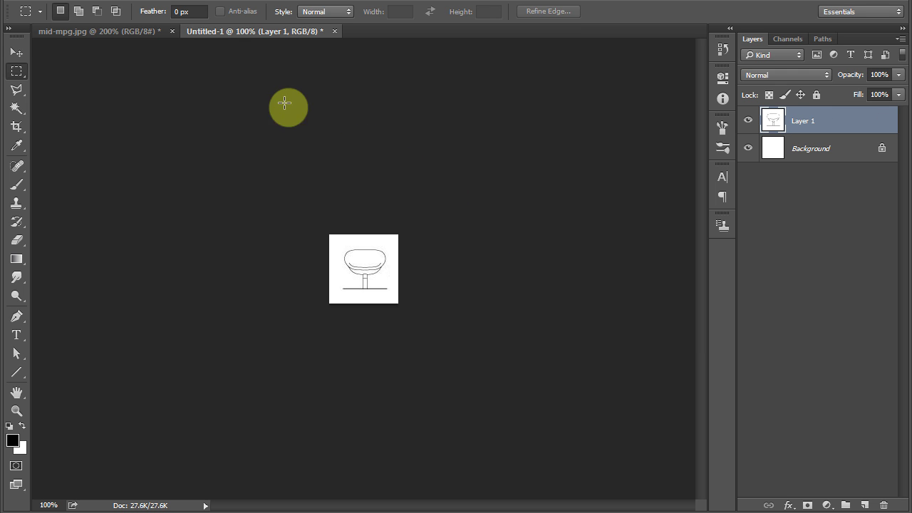
Paste the side and bottom chair views from mid-mpg.jpg as further layers
click(109, 31)
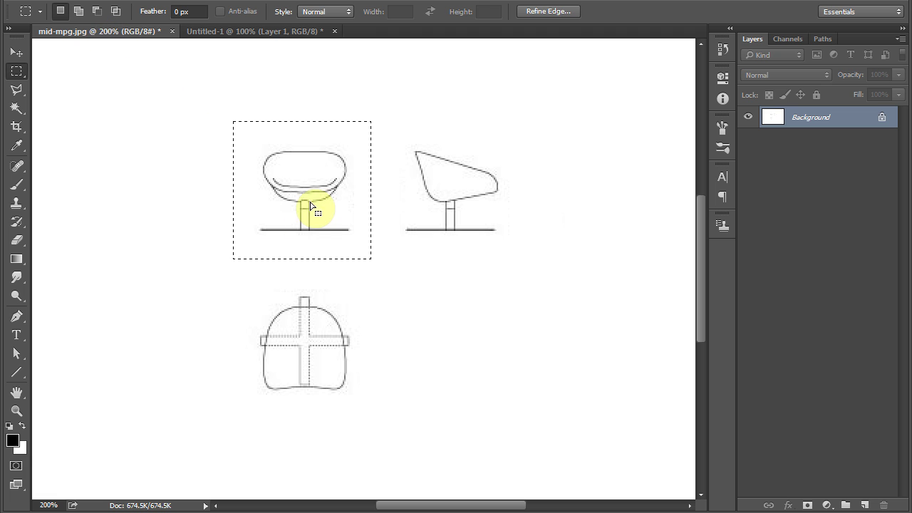
drag(307, 199, 456, 204)
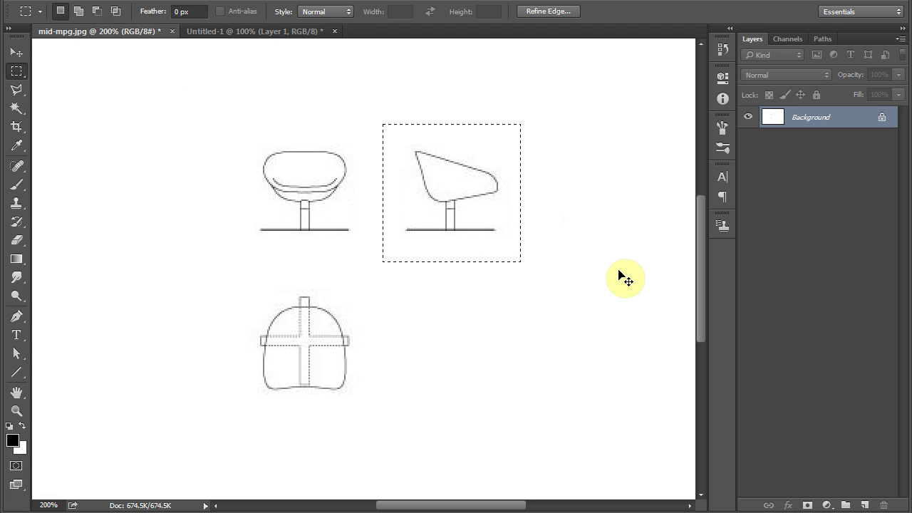
click(250, 32)
key(ctrl+v)
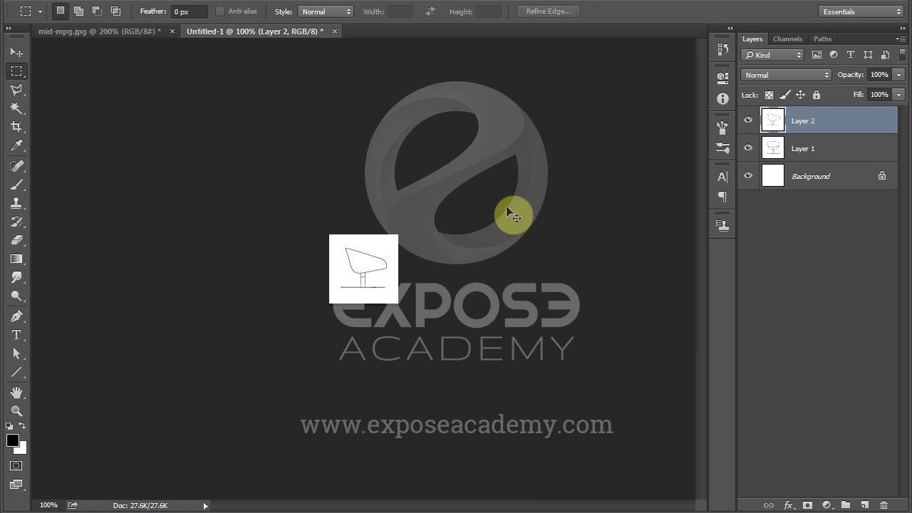
click(133, 32)
drag(448, 193, 317, 348)
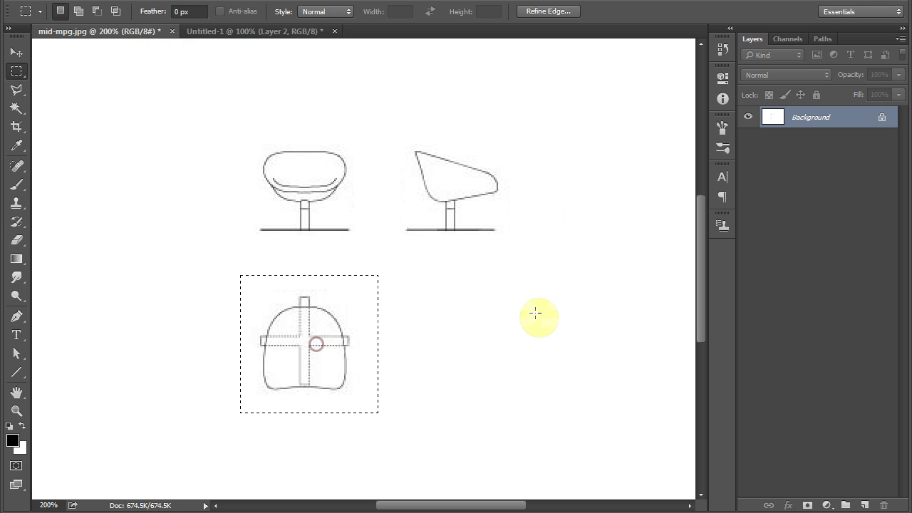
click(255, 32)
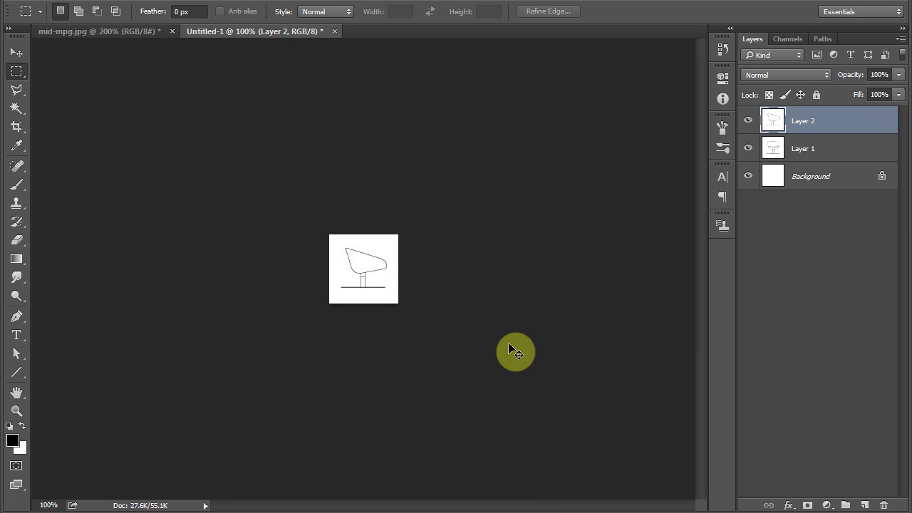
key(ctrl+v)
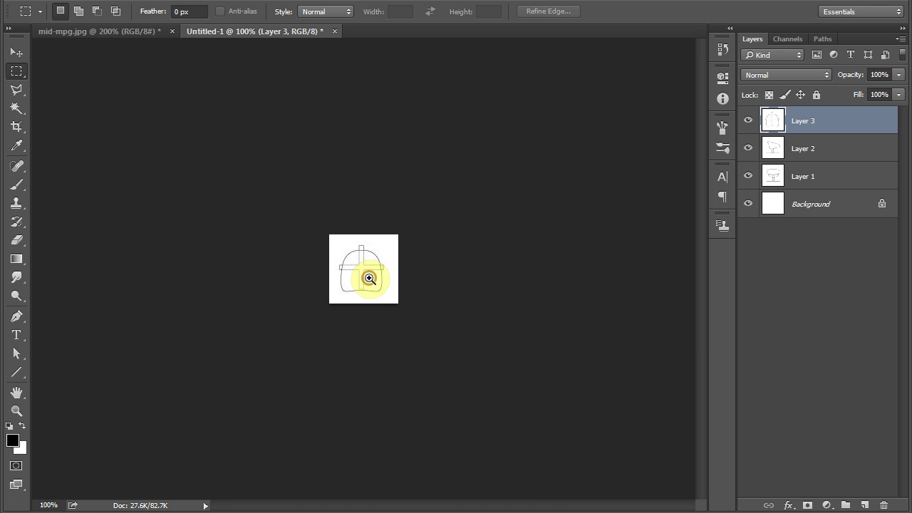
Set the blend mode of Layer 3 and Layer 2 to Multiply
click(369, 278)
click(361, 273)
click(778, 78)
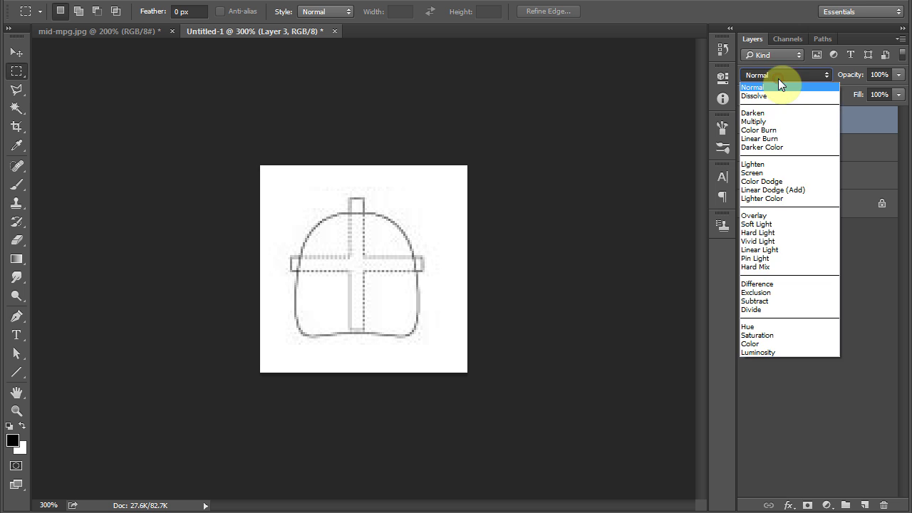
click(775, 121)
click(798, 148)
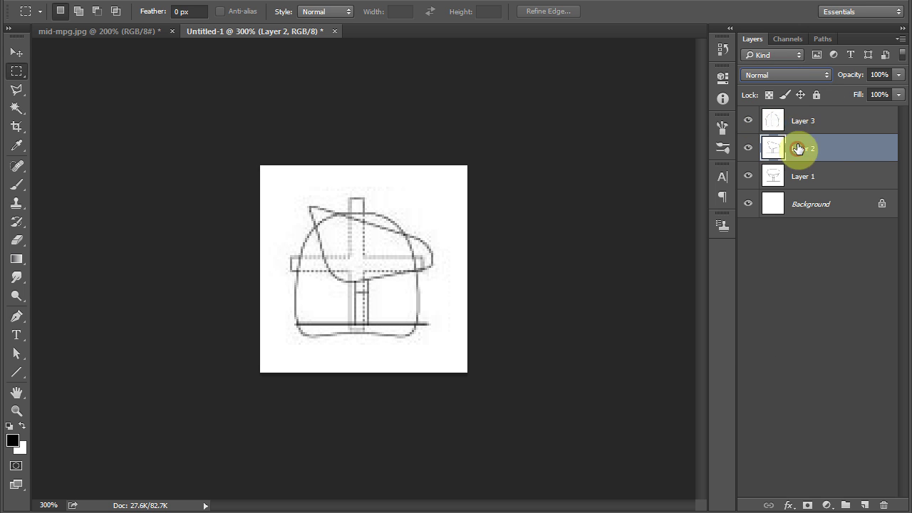
click(772, 76)
click(768, 125)
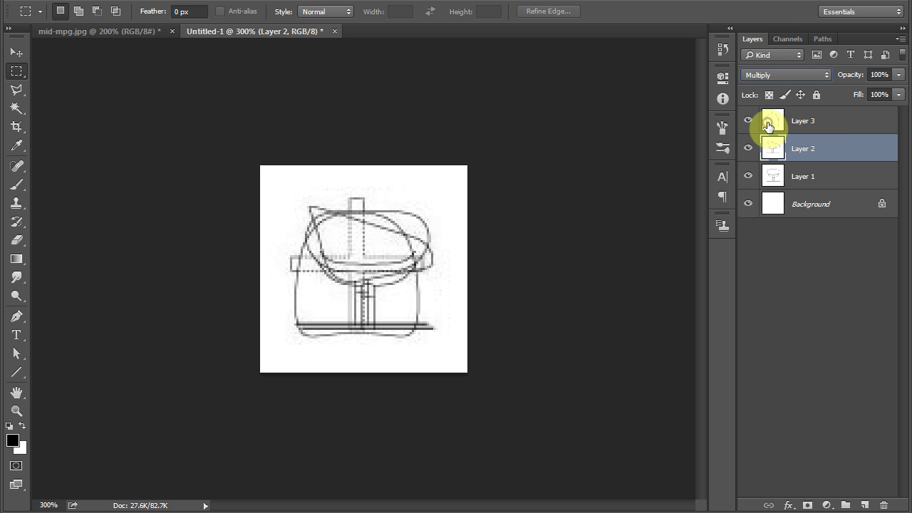
Align the side and top chair views precisely over the front view
click(360, 301)
click(358, 299)
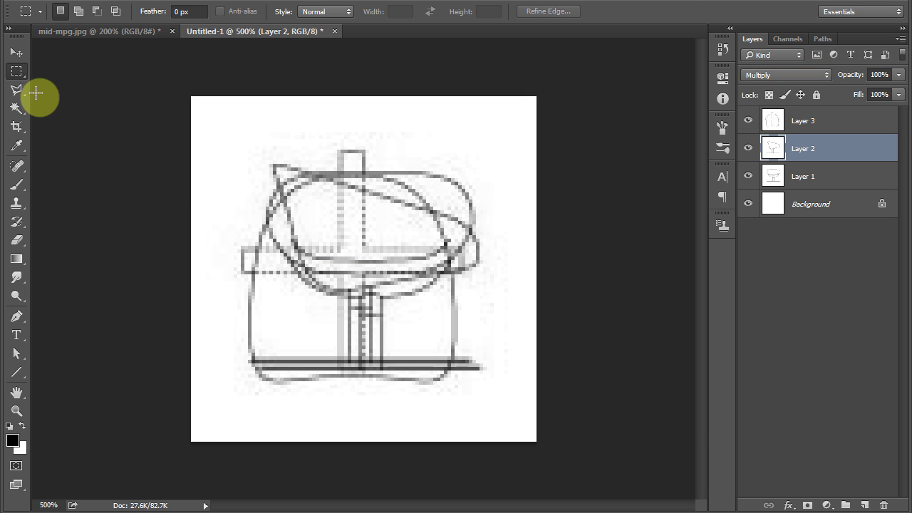
click(16, 53)
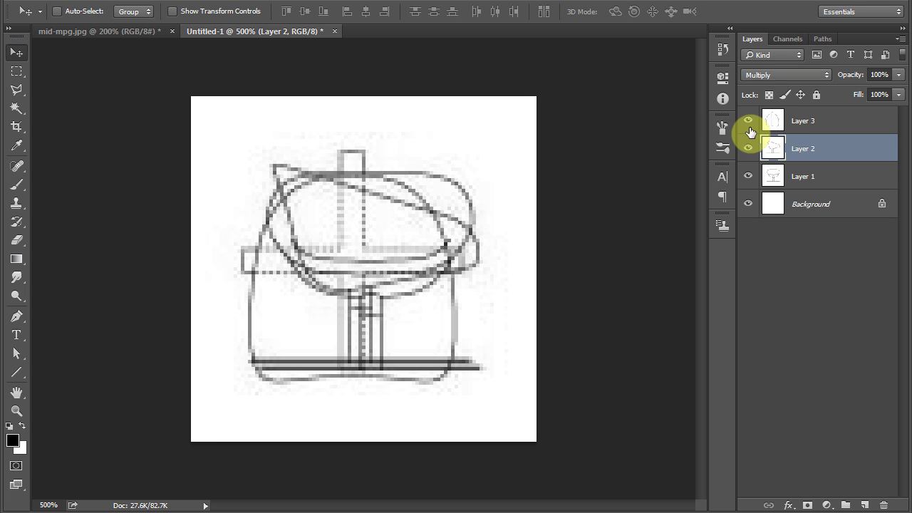
click(748, 121)
drag(424, 292, 429, 298)
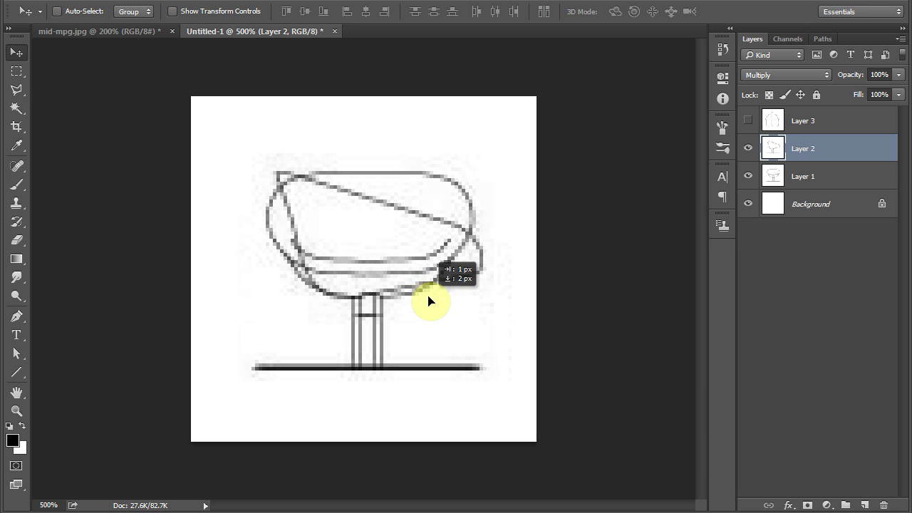
drag(429, 298, 433, 295)
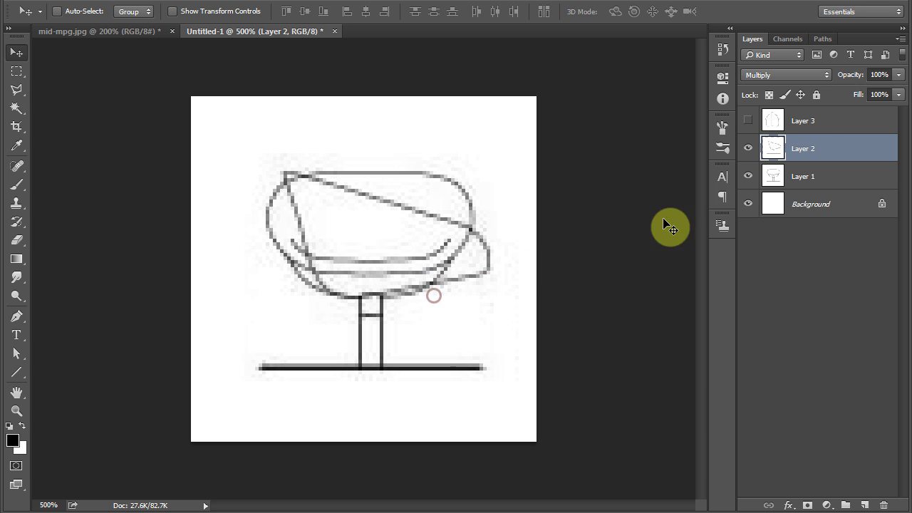
click(805, 123)
click(747, 120)
drag(397, 275, 416, 307)
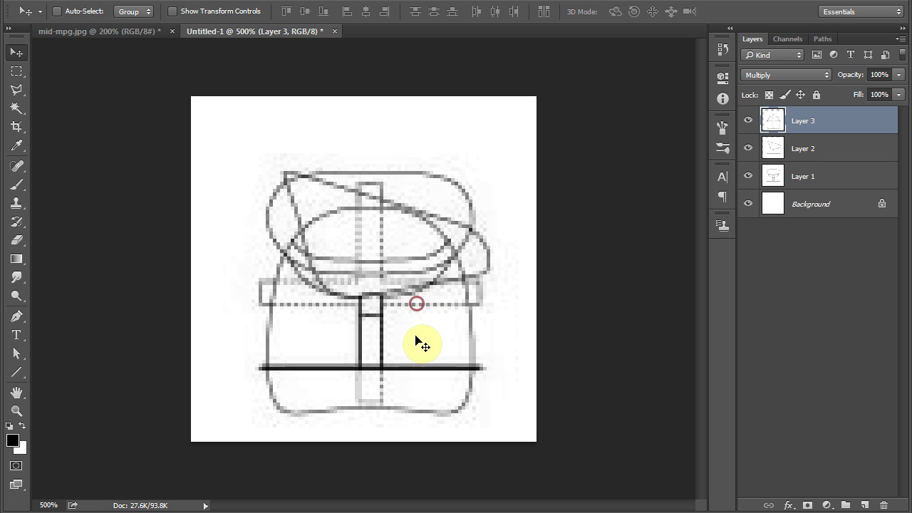
key(Right)
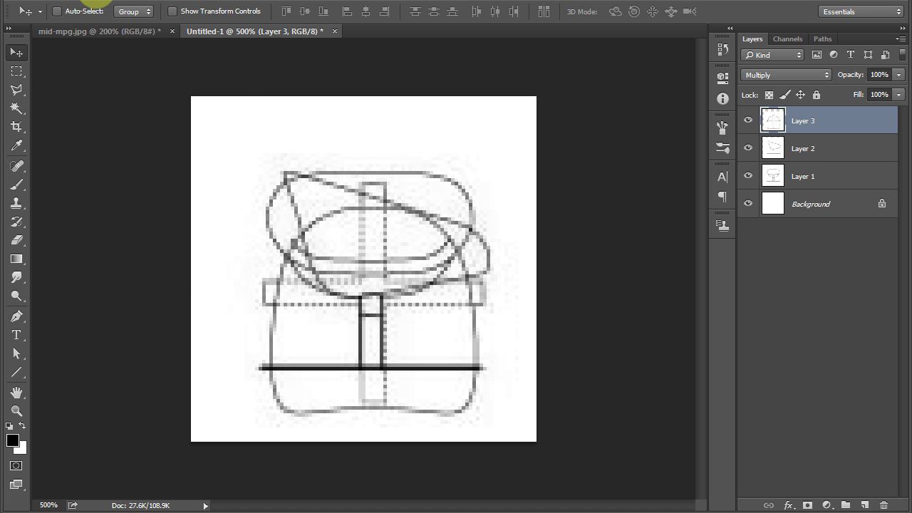
click(98, 6)
click(114, 90)
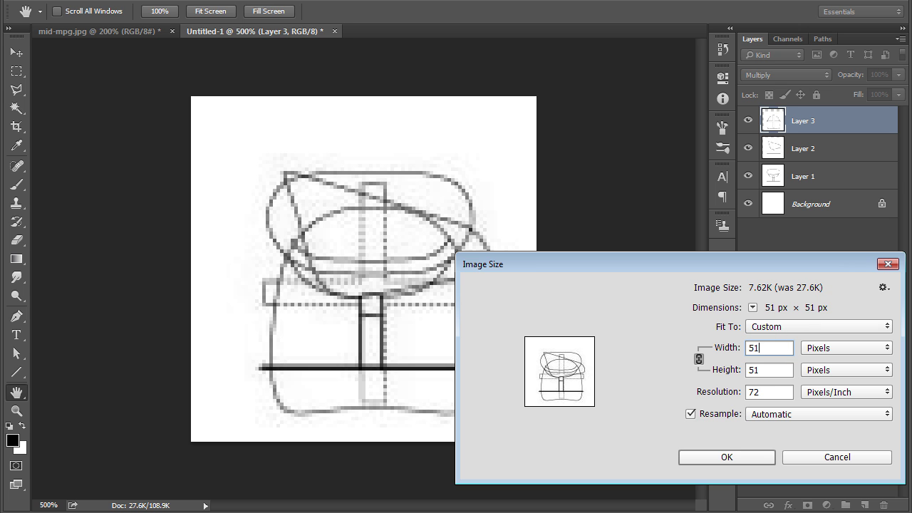
Resize the document to 512 × 512 px and hide Layers 2 and 3
text(2)
click(739, 456)
key(v)
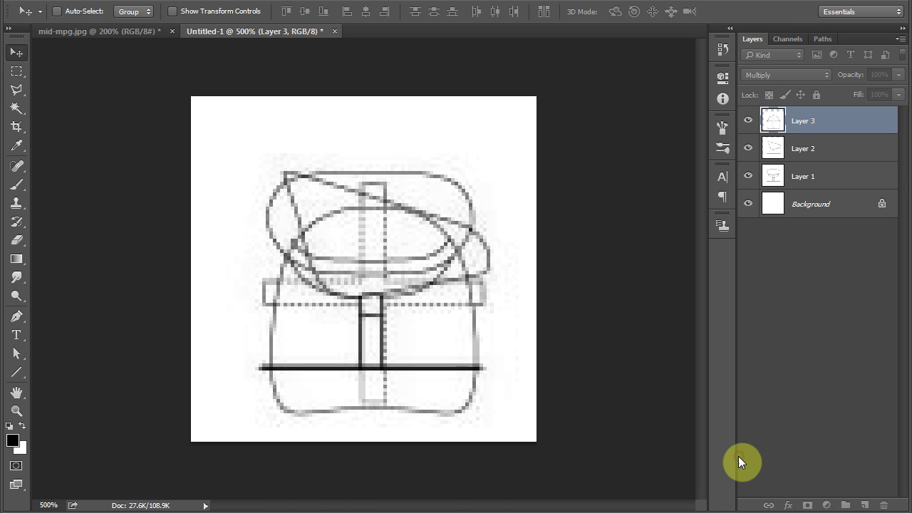
key(ctrl)
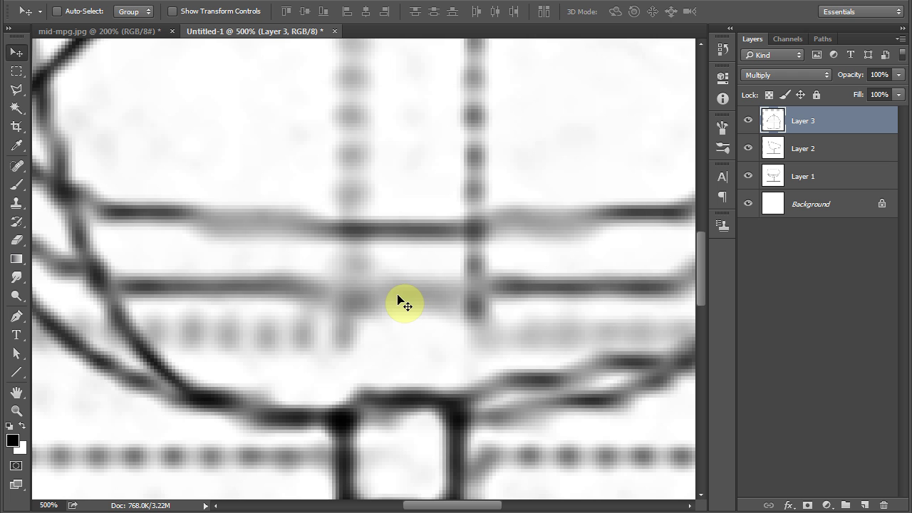
ctrl+alt+click(395, 302)
ctrl+alt+click(395, 301)
ctrl+alt+click(395, 302)
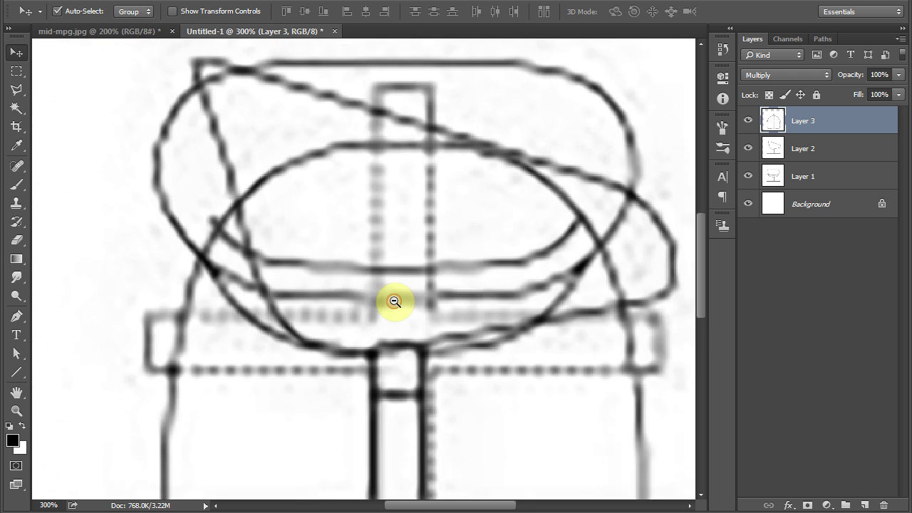
ctrl+alt+click(395, 301)
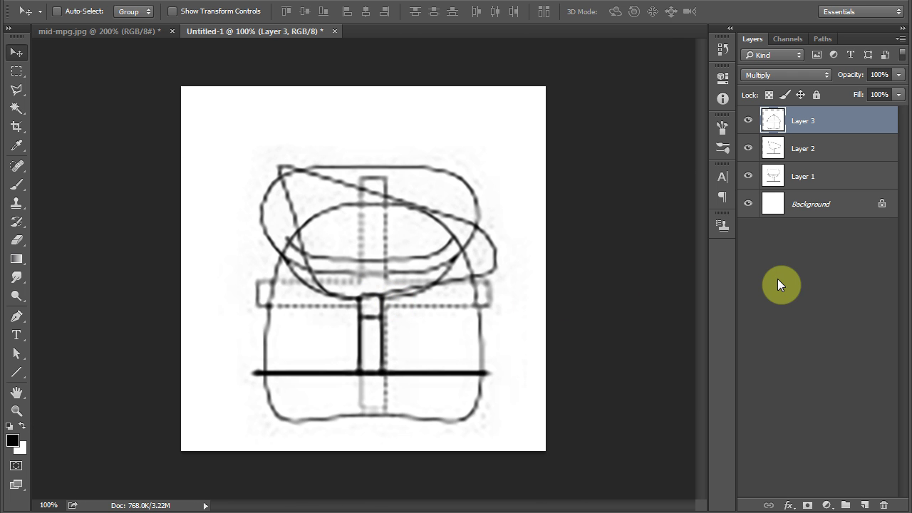
drag(748, 120, 750, 153)
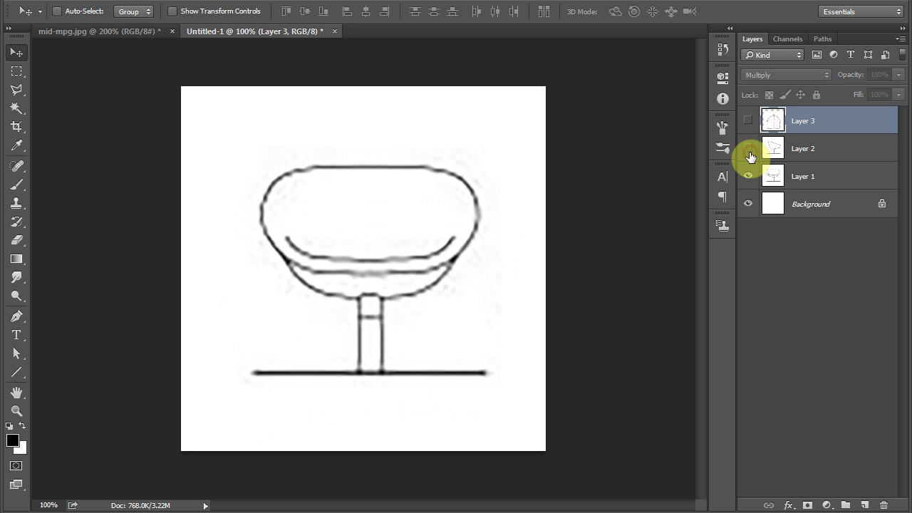
click(60, 8)
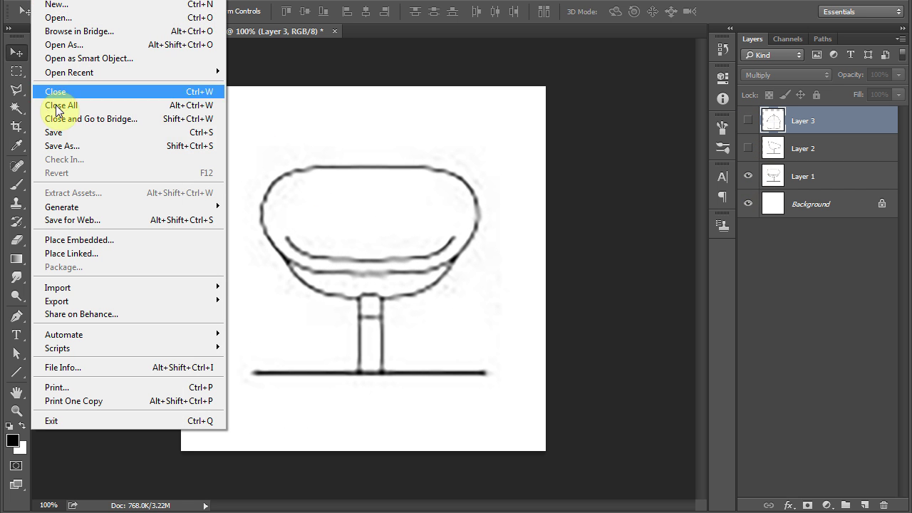
Save the front view as a PNG named Front
click(65, 146)
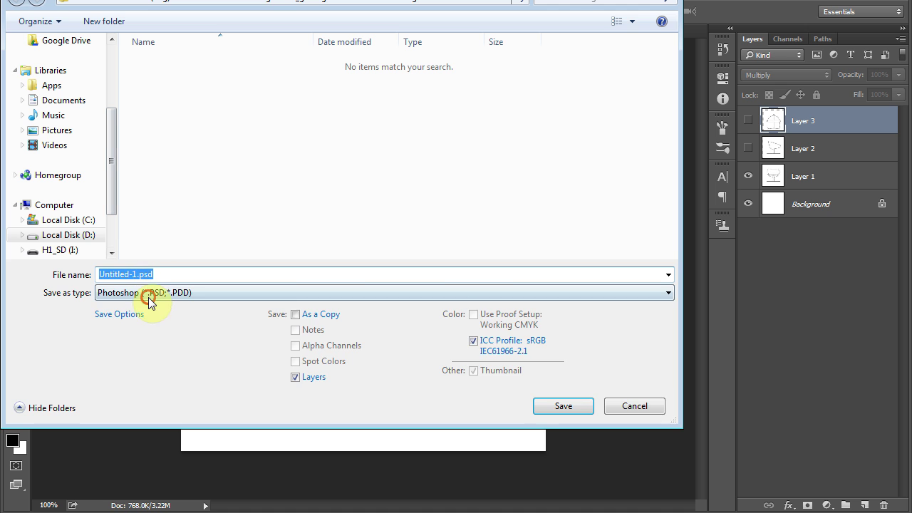
click(149, 299)
scroll(133, 433, down, 2)
click(129, 483)
text(Front)
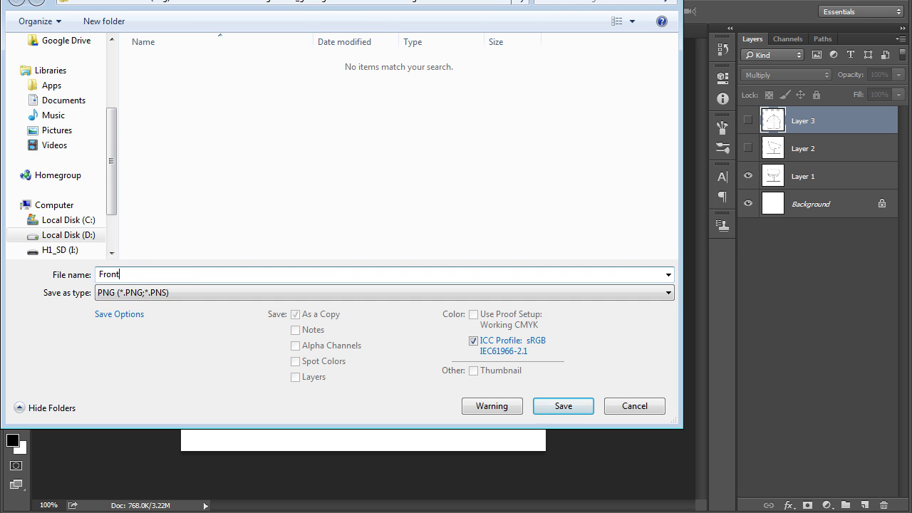
key(Return)
click(730, 203)
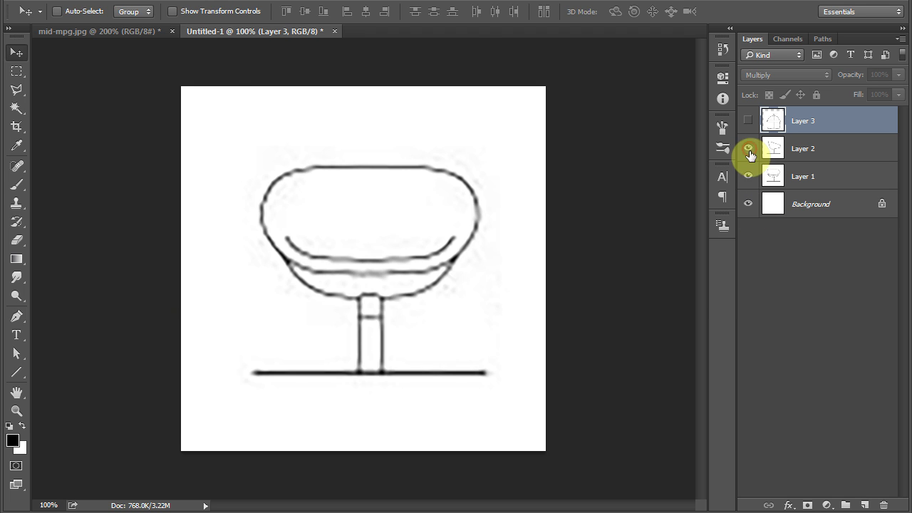
Show only the side view layer and save it as a PNG
click(747, 148)
click(747, 175)
click(60, 5)
click(62, 145)
click(152, 294)
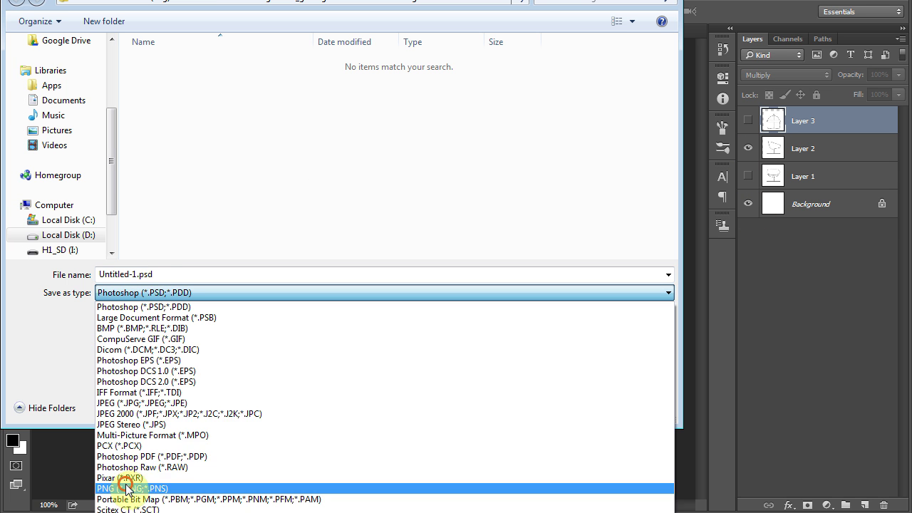
click(121, 485)
key(Return)
click(703, 204)
Show only the top view layer and begin saving it as a PNG
click(747, 121)
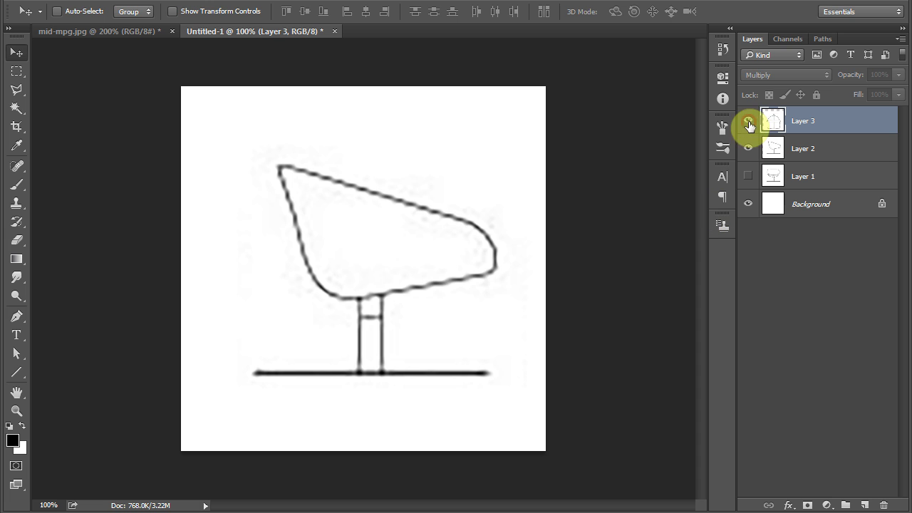
click(747, 148)
click(36, 4)
click(61, 144)
click(214, 293)
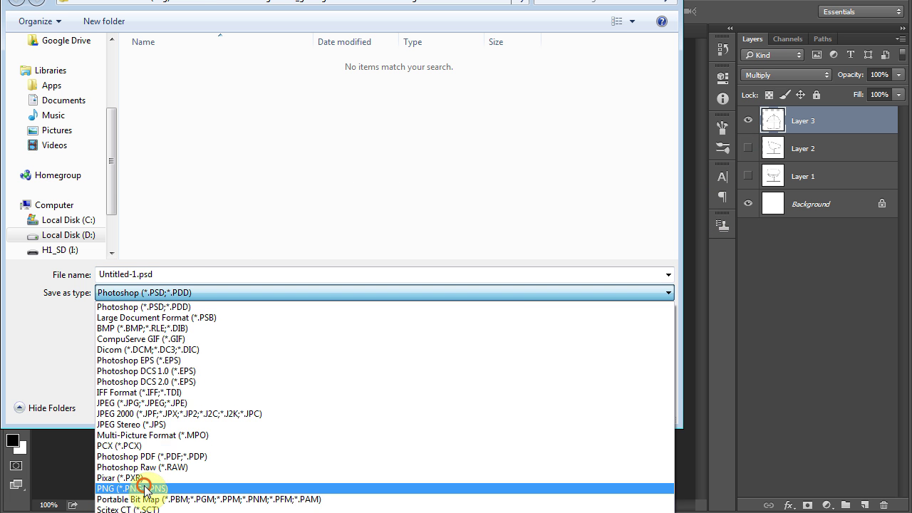